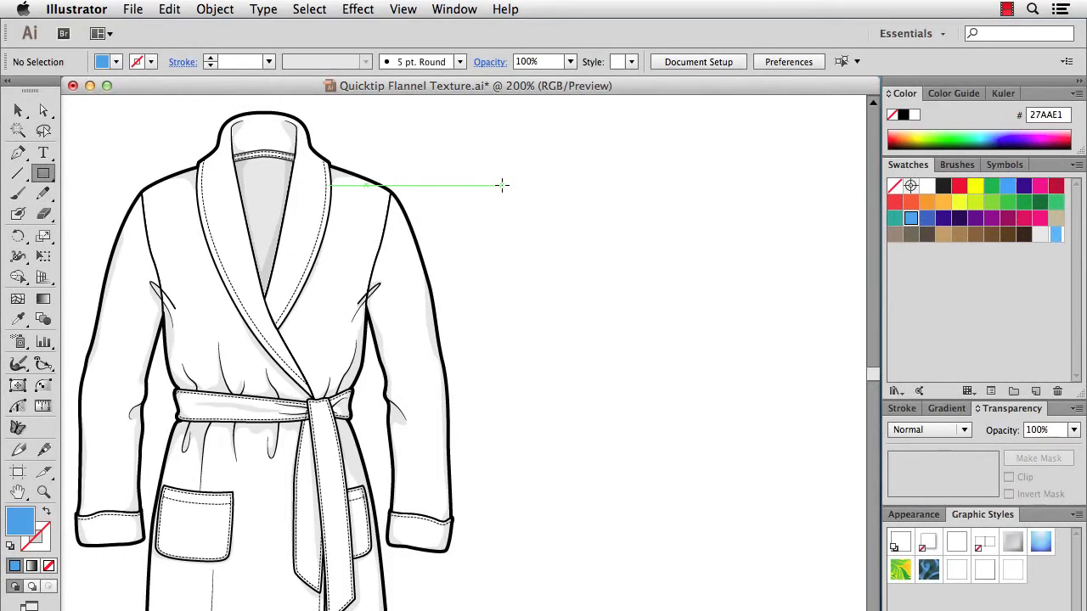
Draw a large blue rectangle beside the robe and apply the AI_Static SVG filter to it.
drag(472, 135, 848, 610)
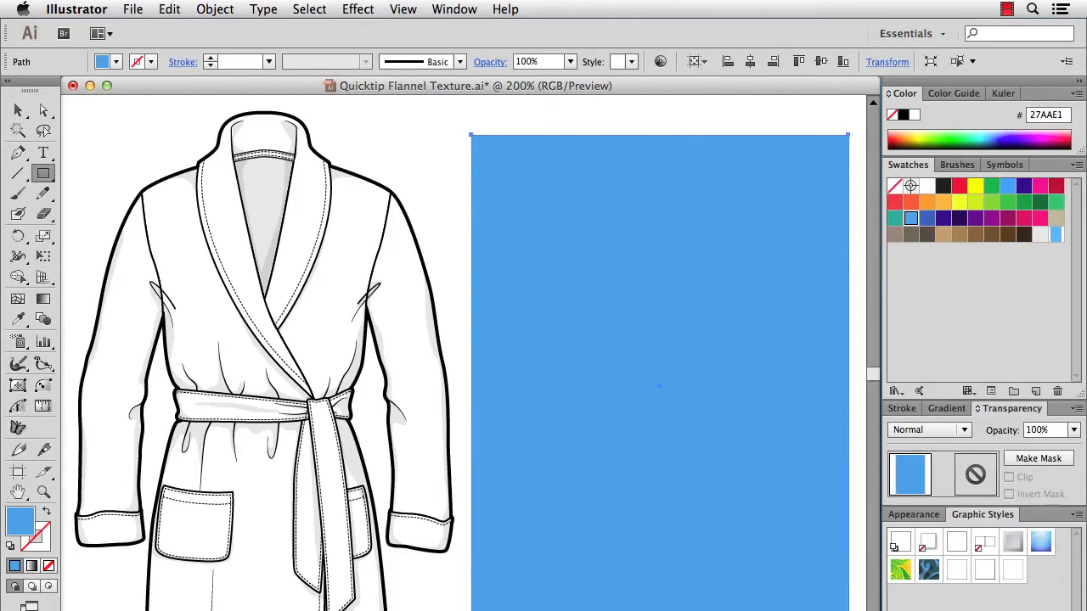
key(v)
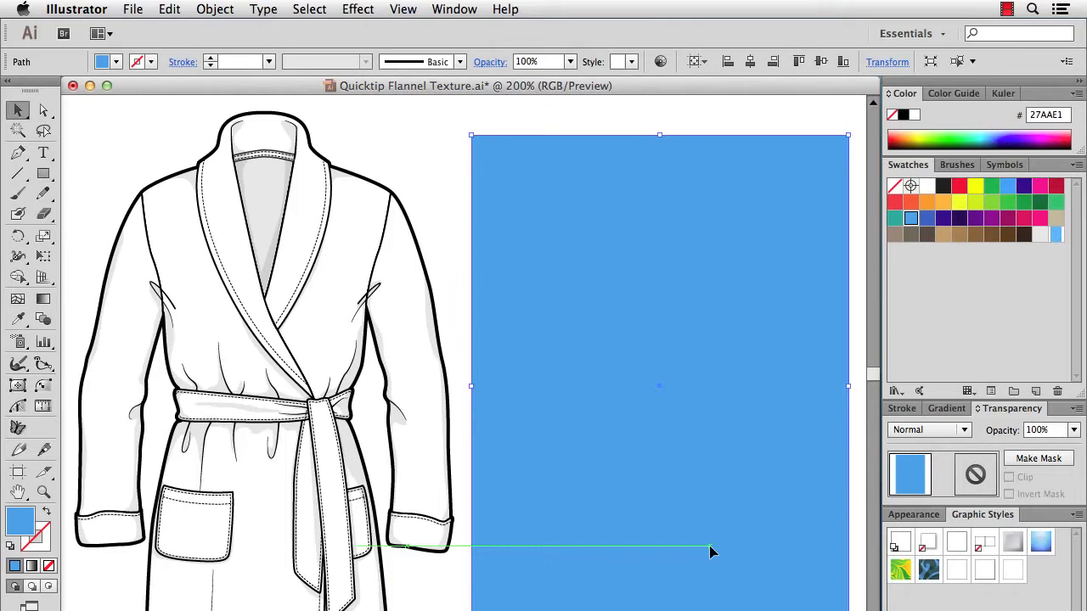
click(357, 8)
mouse_move(416, 243)
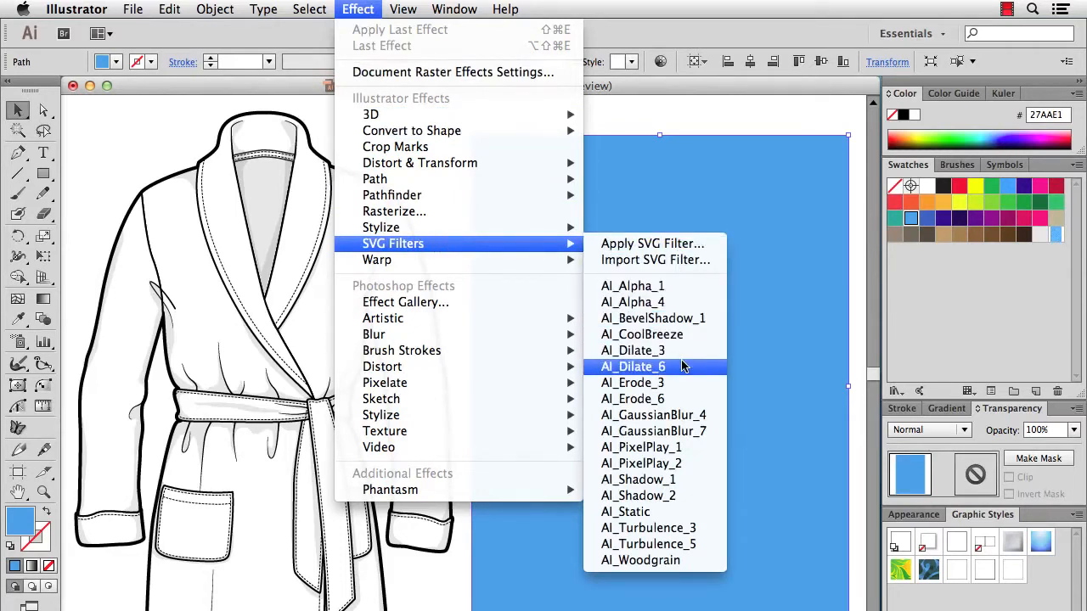
click(687, 511)
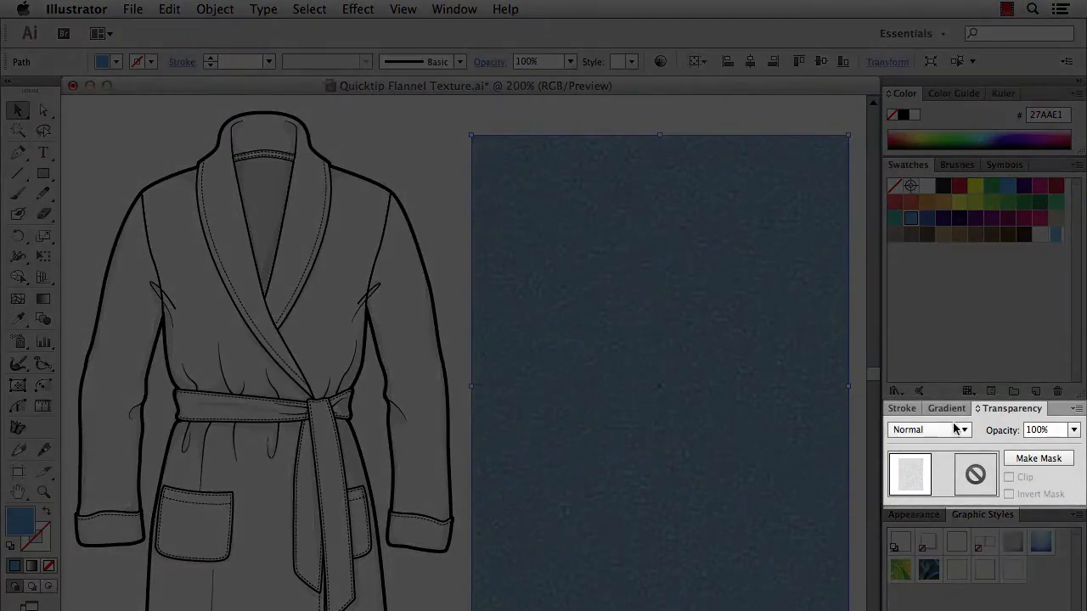
Set the textured rectangle's blending mode to Luminosity, then deselect it.
click(963, 430)
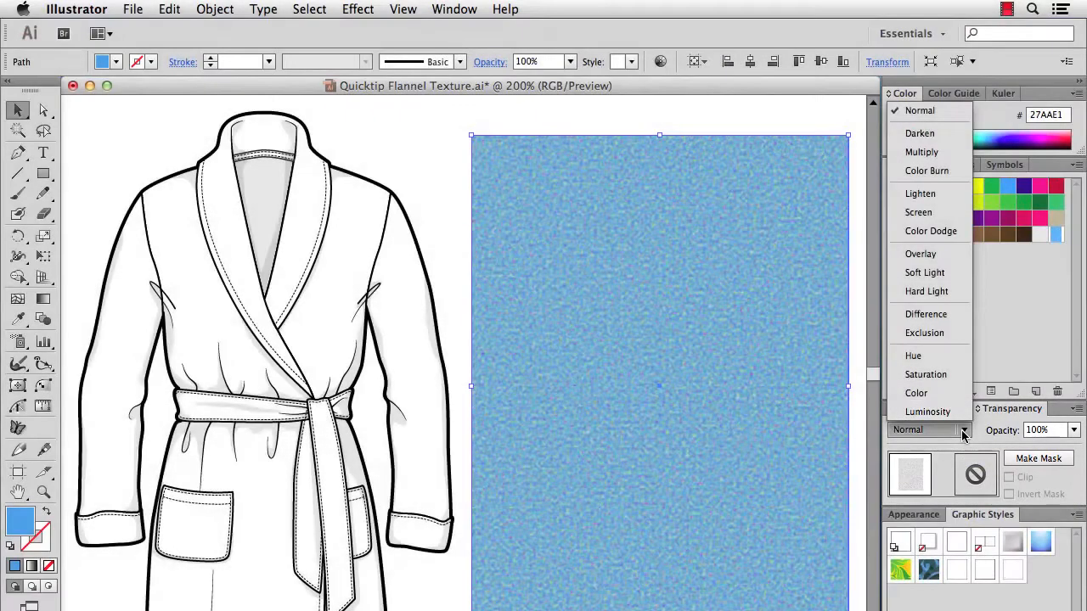
click(949, 413)
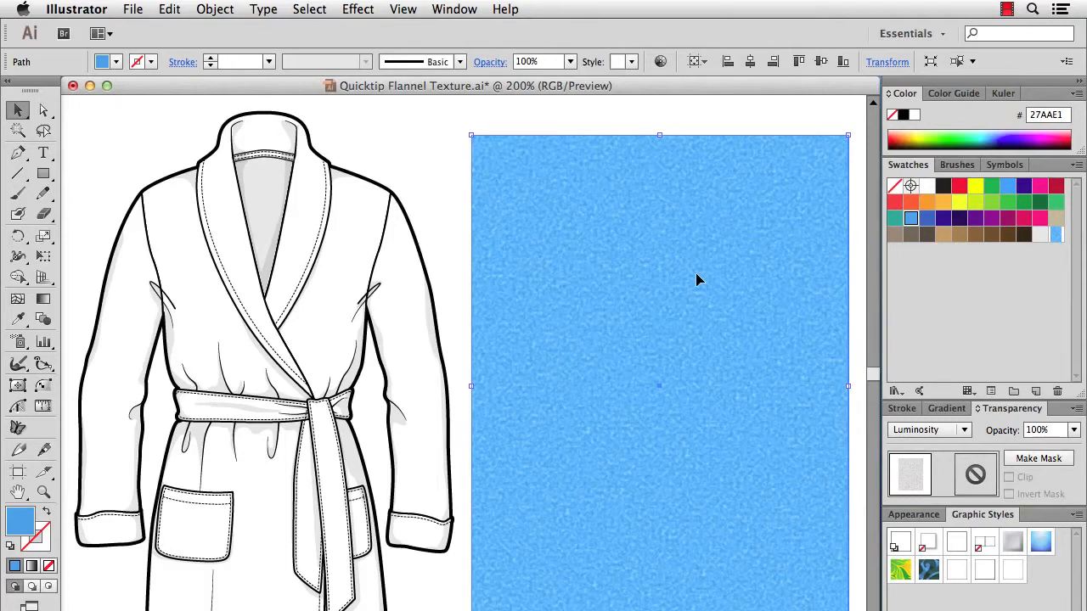
click(633, 126)
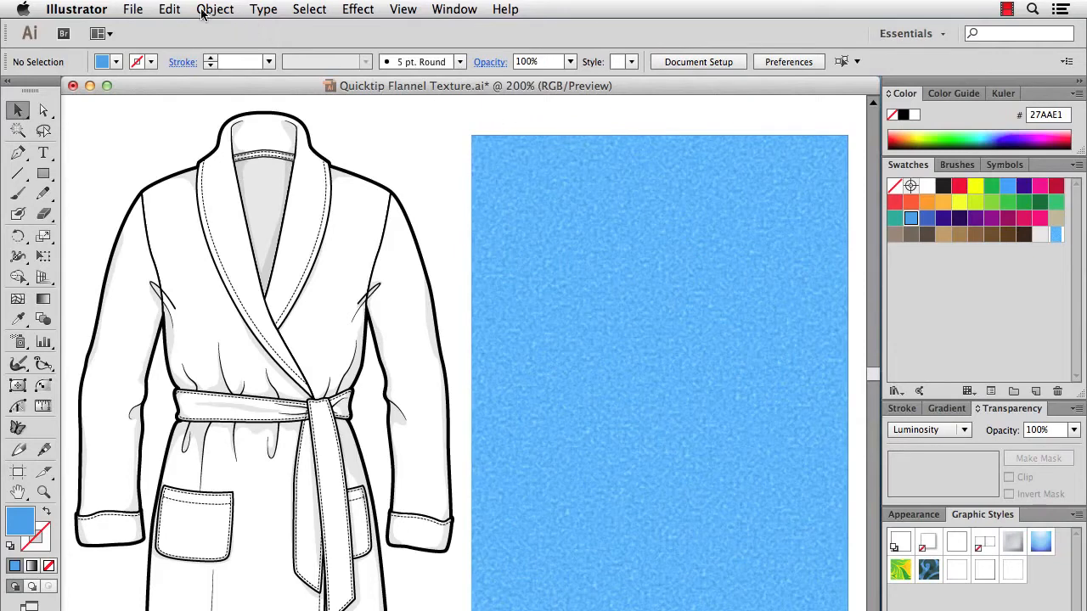
Paste a copy of the rectangle in back and set its fill to none as a tile boundary.
click(173, 10)
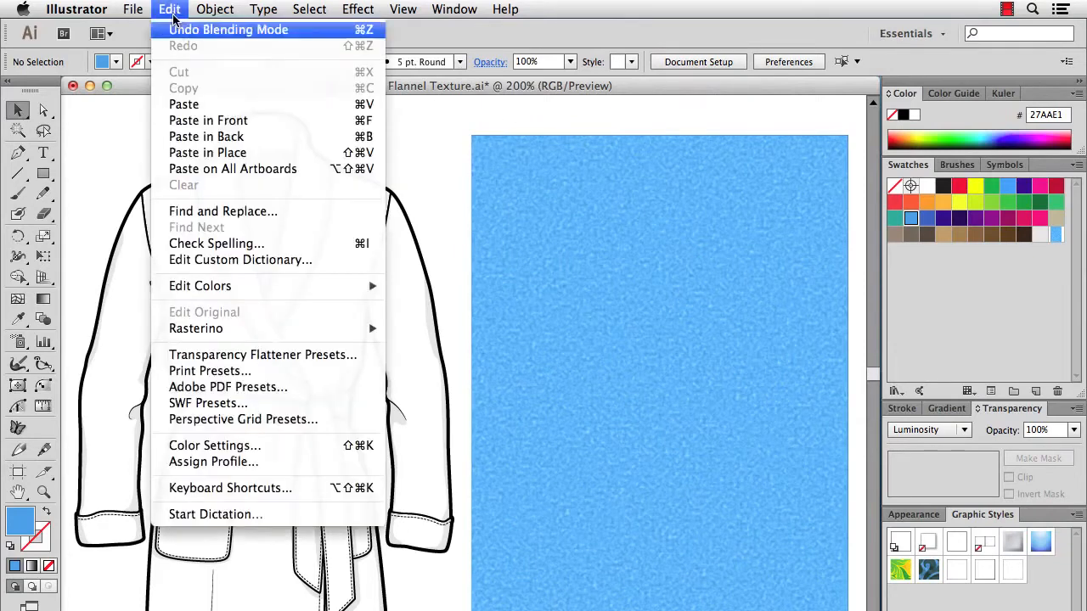
click(191, 136)
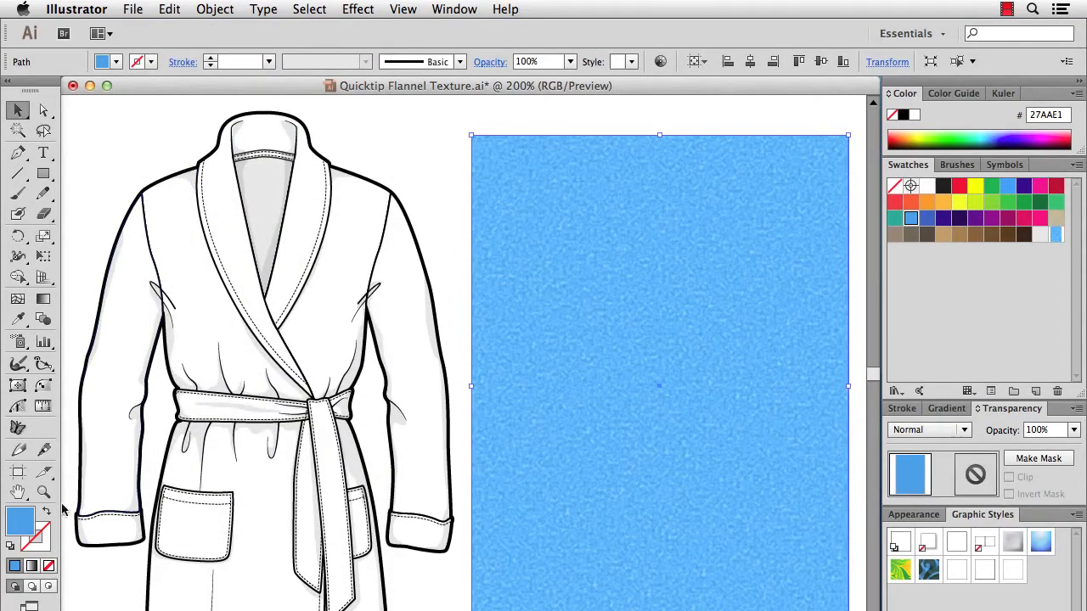
click(48, 567)
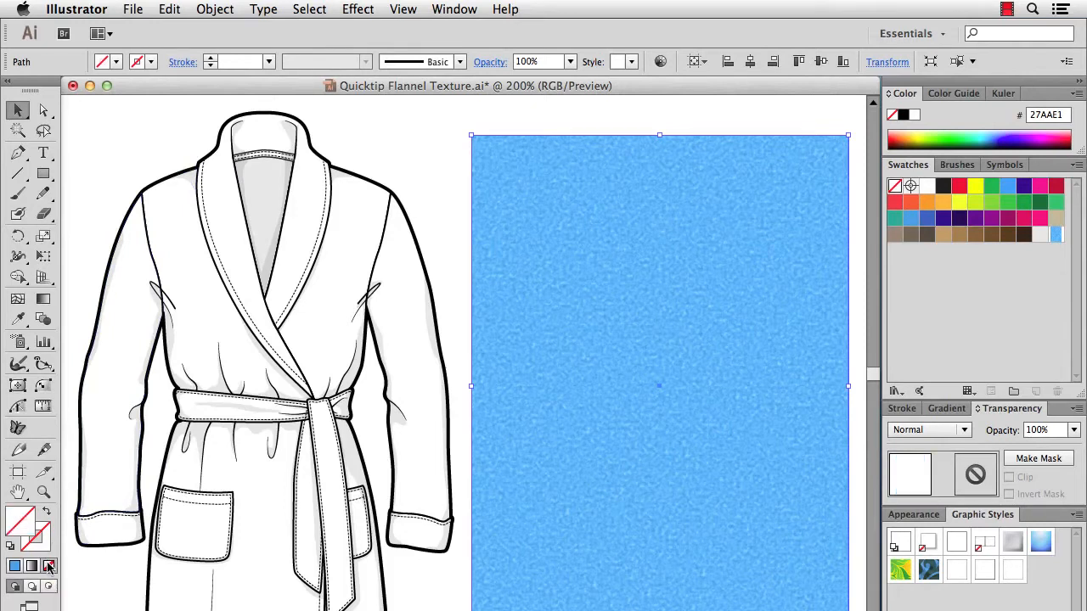
Select both rectangles and add them to the Swatches as a new pattern swatch.
click(441, 116)
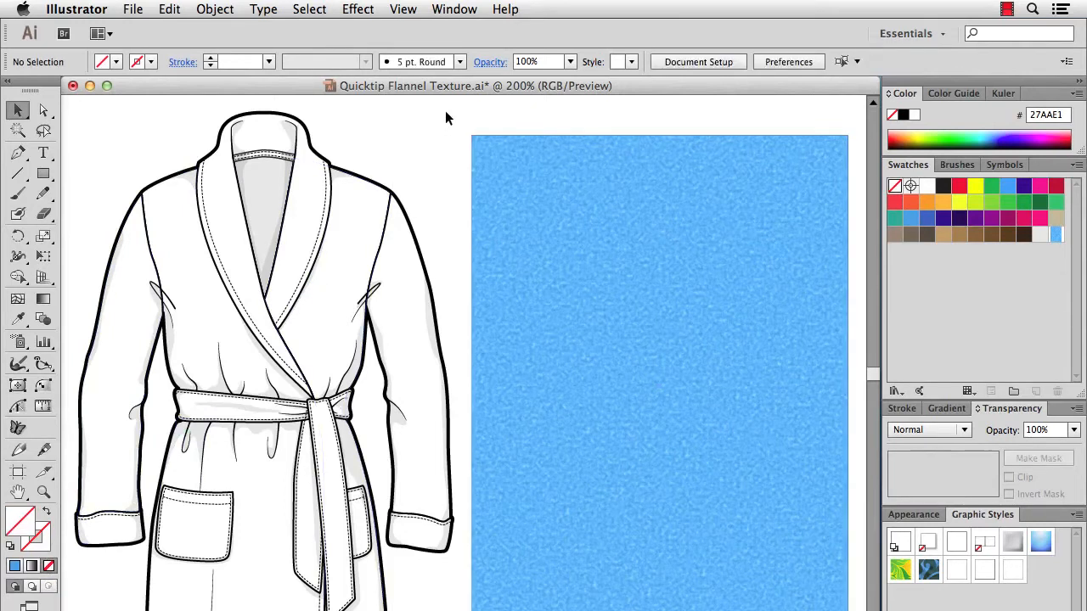
drag(445, 112, 592, 249)
drag(591, 244, 919, 277)
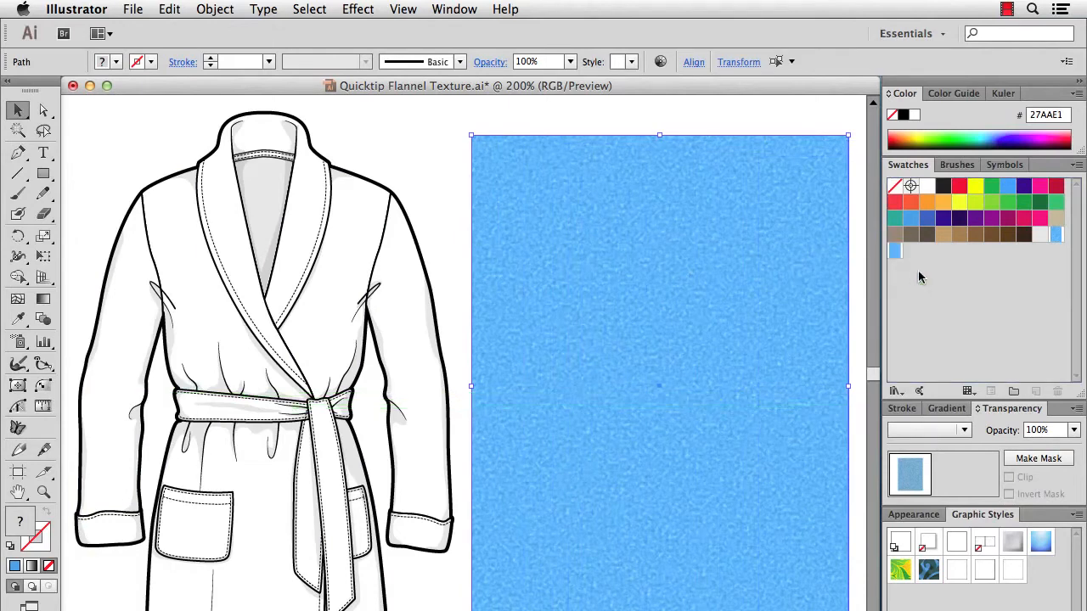
Select the robe's white fill areas with the Magic Wand and fill them with the new pattern swatch.
key(y)
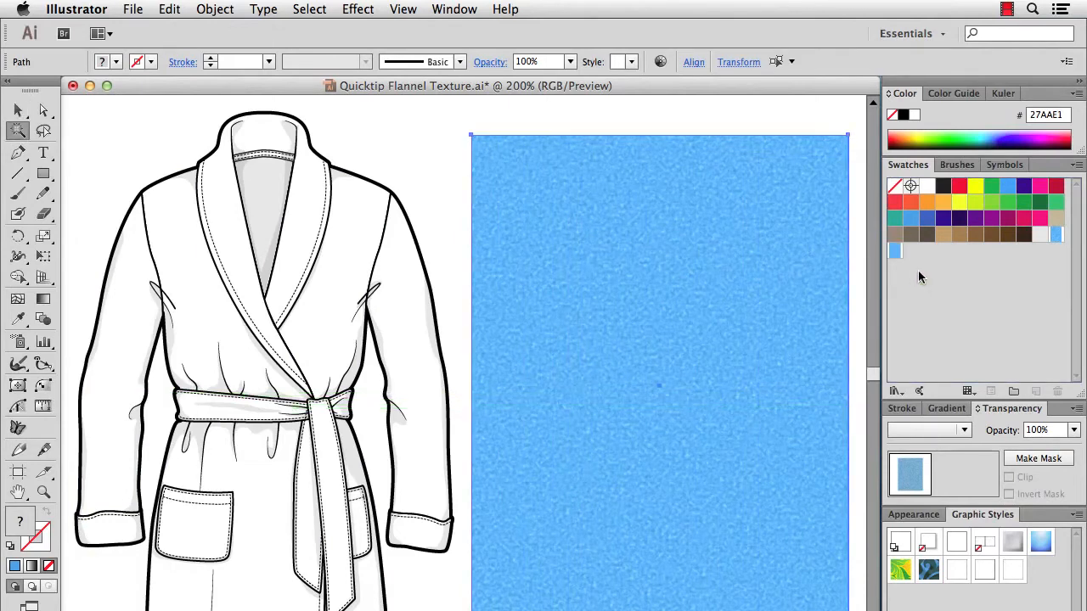
click(365, 220)
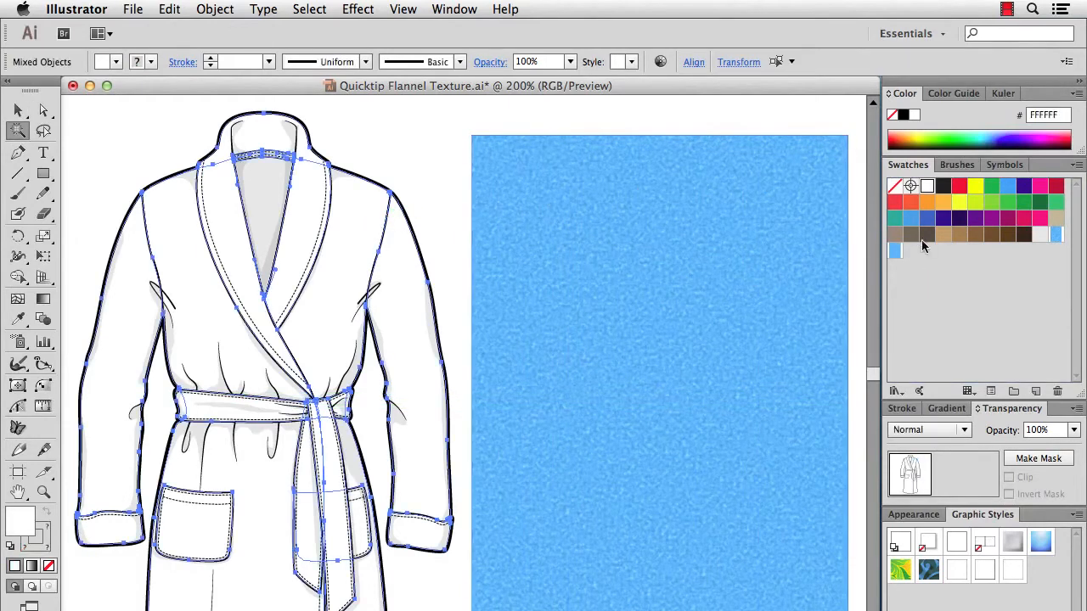
click(897, 256)
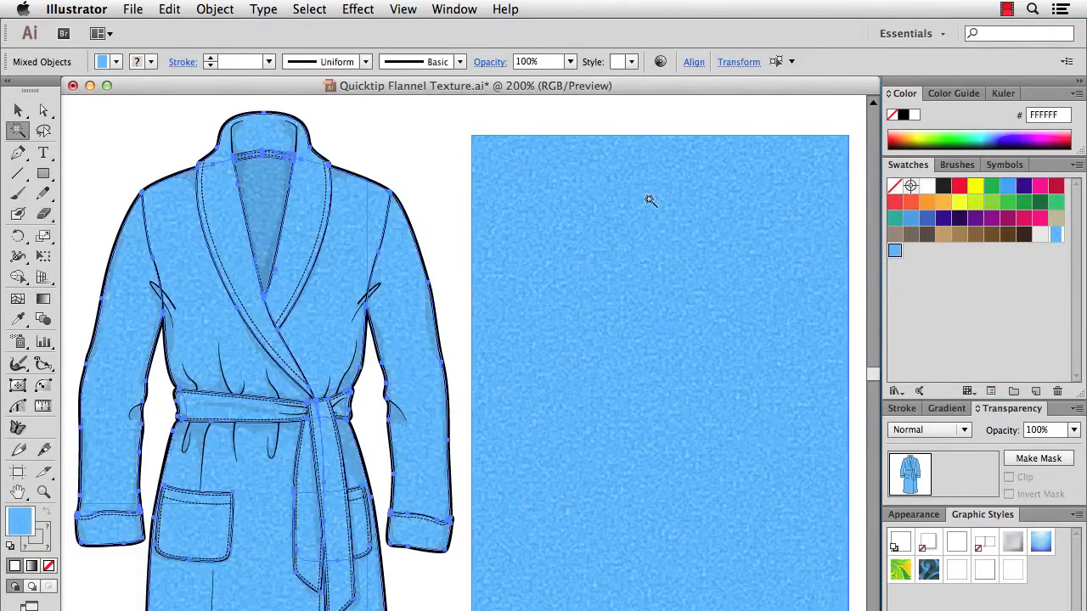
click(410, 144)
key(v)
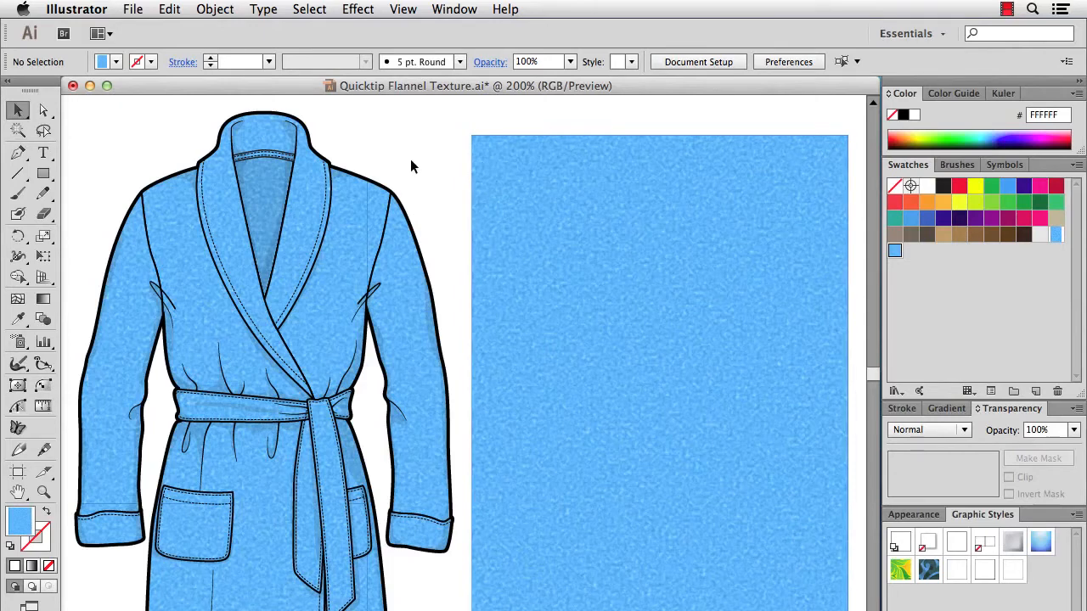
Remove the AI_Static SVG filter effect from the top textured rectangle.
key(a)
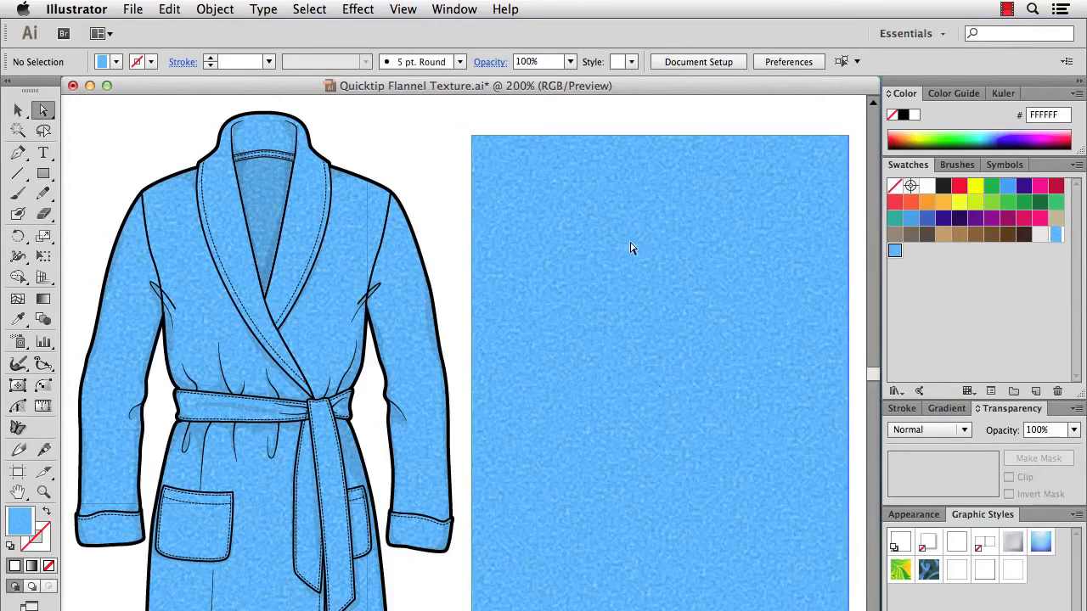
click(630, 248)
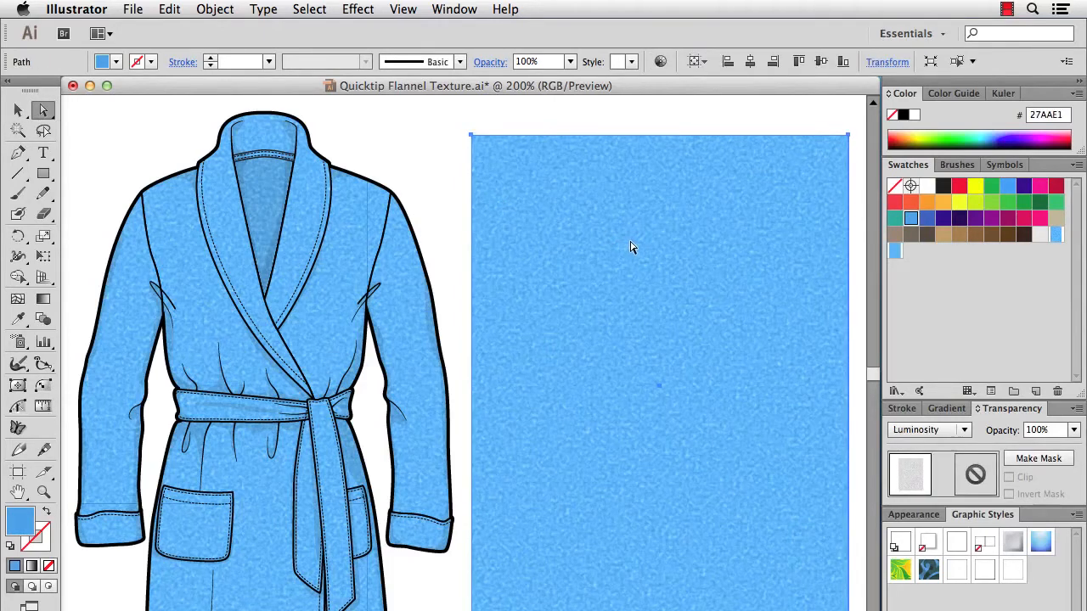
click(913, 514)
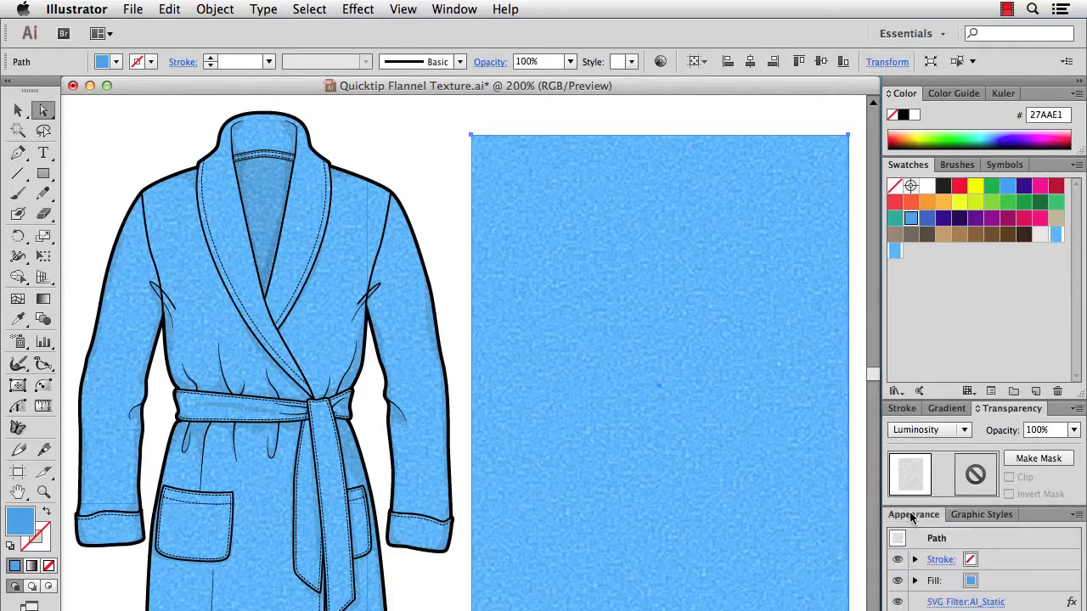
click(1011, 602)
click(1057, 610)
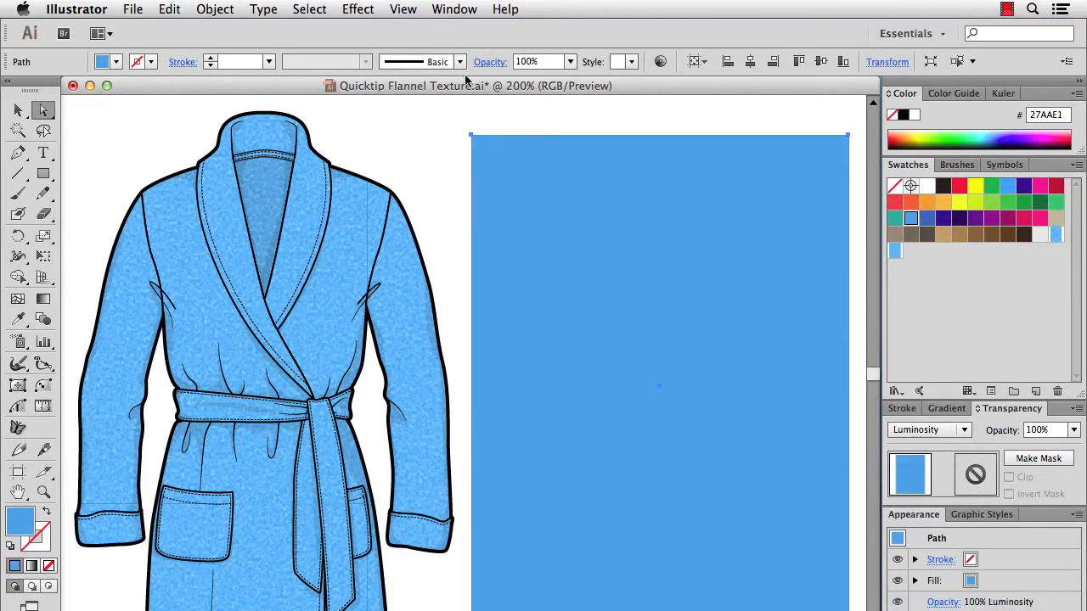
Apply the AI_Turbulence_3 SVG filter to the top rectangle.
click(357, 10)
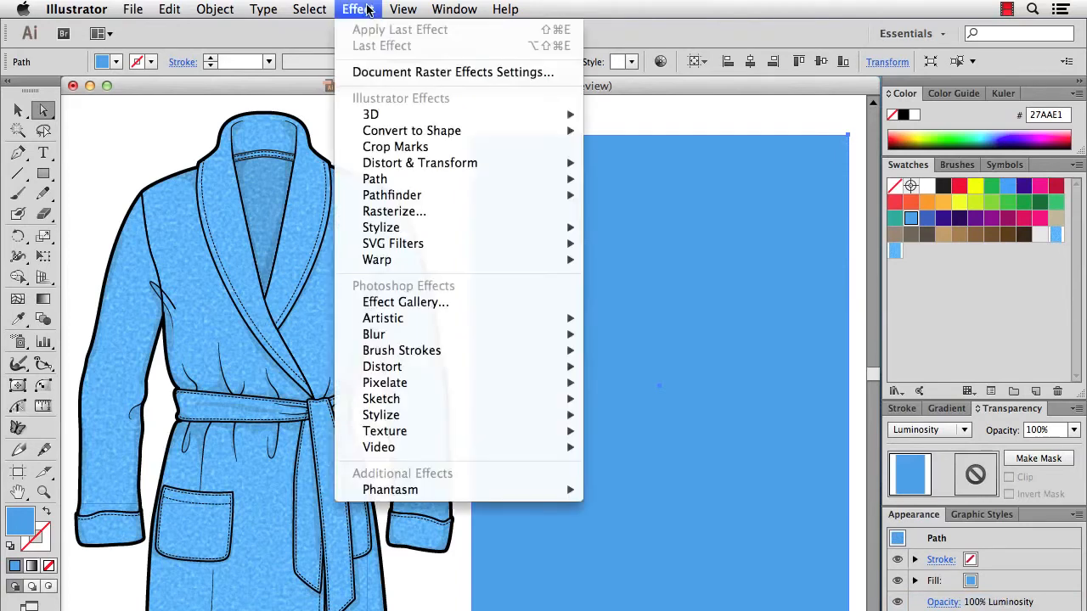
mouse_move(421, 245)
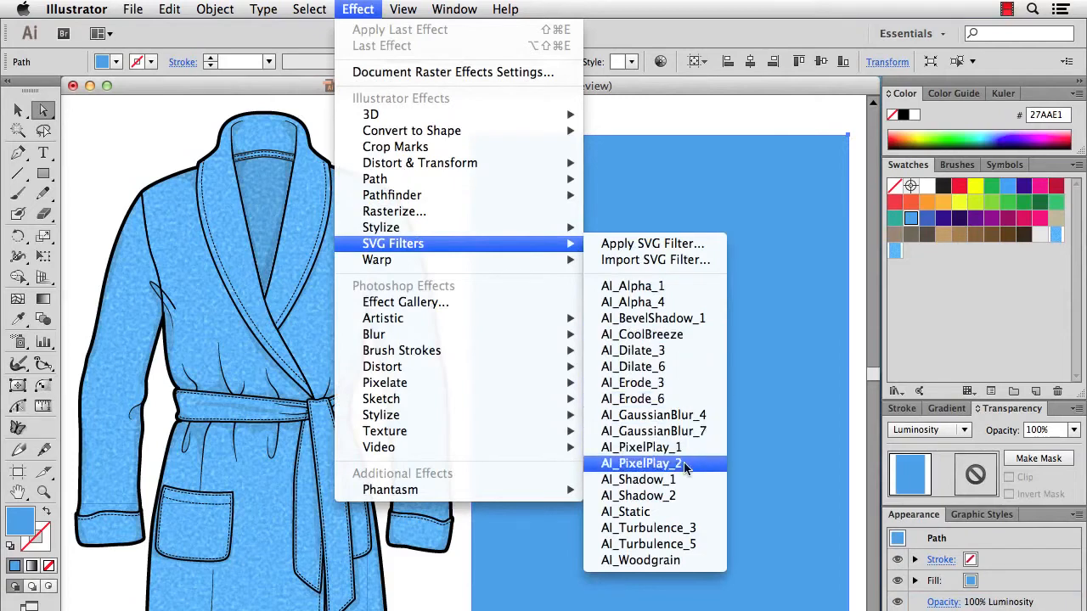
click(678, 528)
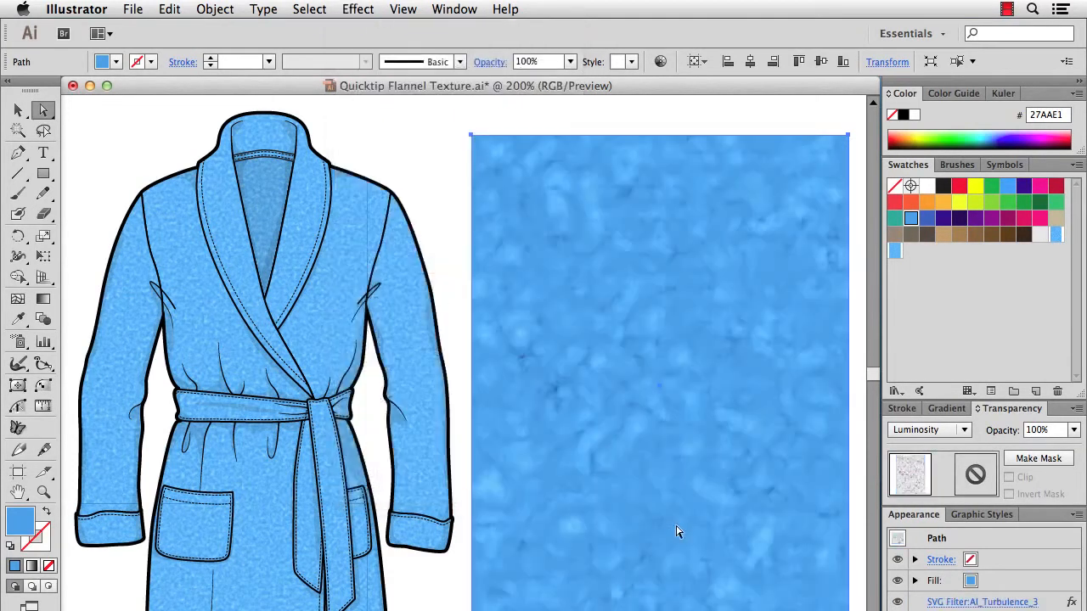
click(966, 429)
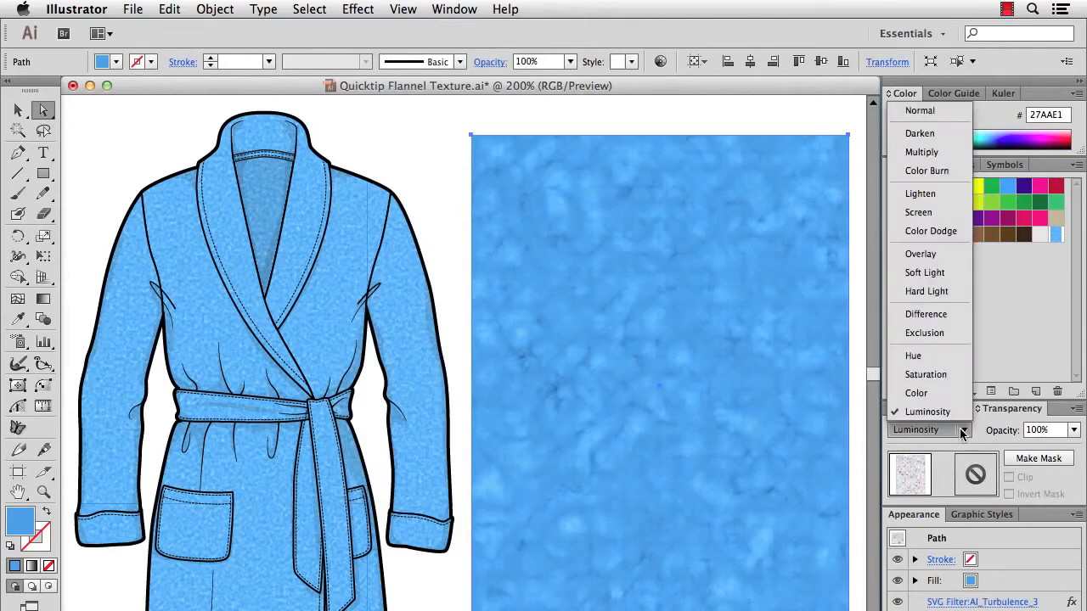
click(932, 112)
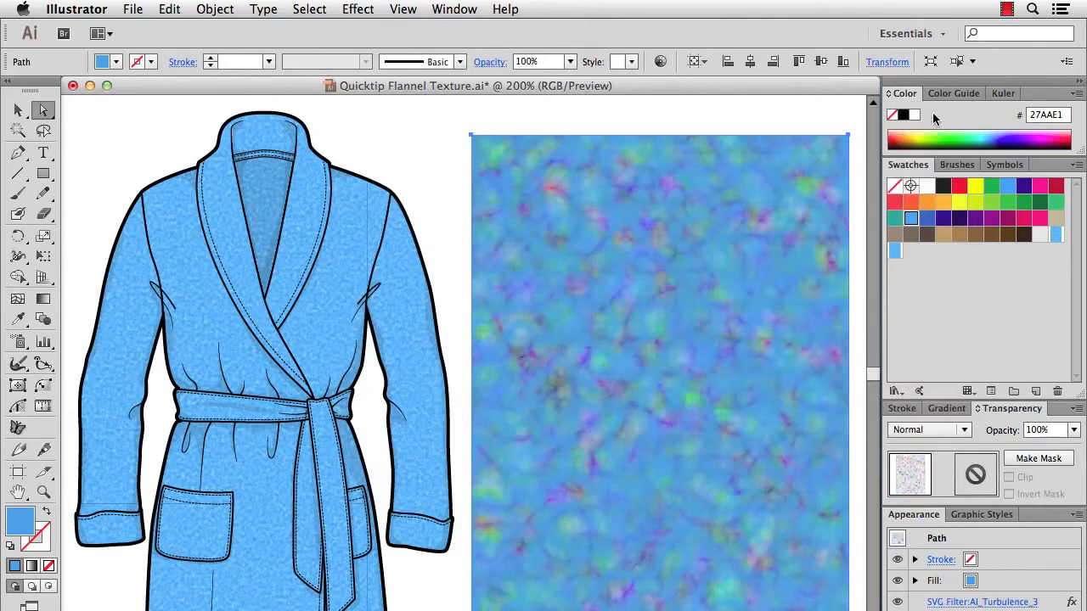
click(961, 430)
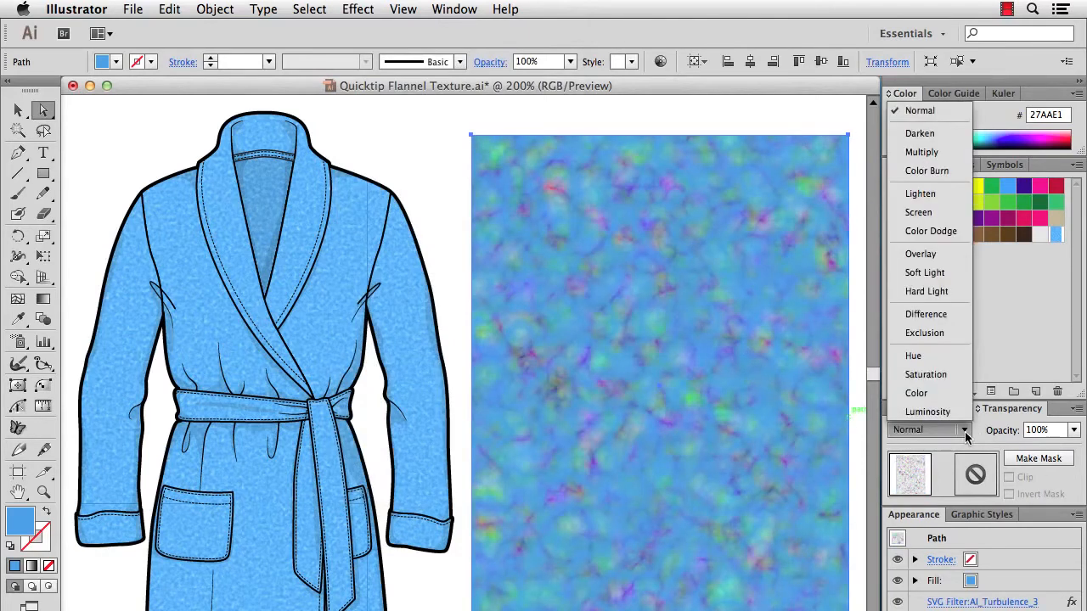
click(934, 411)
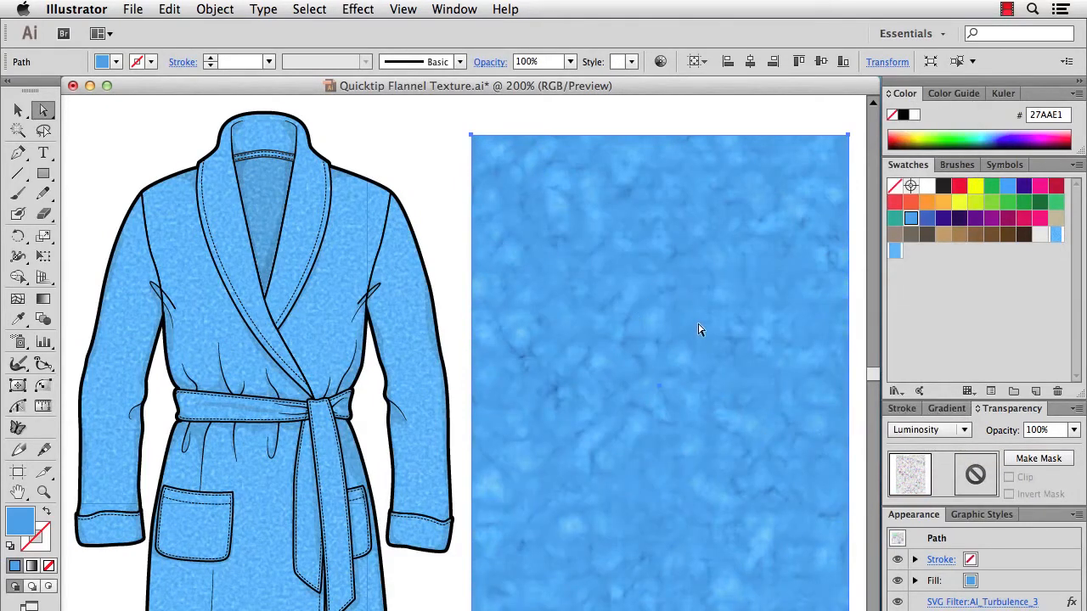
Undo the turbulence effect on the top rectangle.
key(super+z)
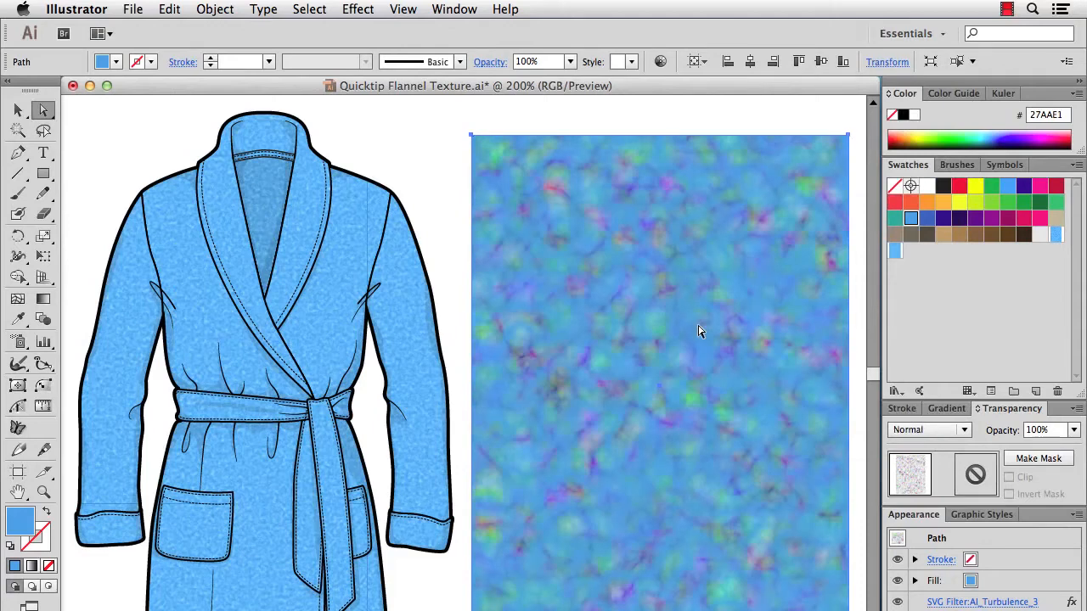
key(super+shift+z)
key(super+c)
key(super+f)
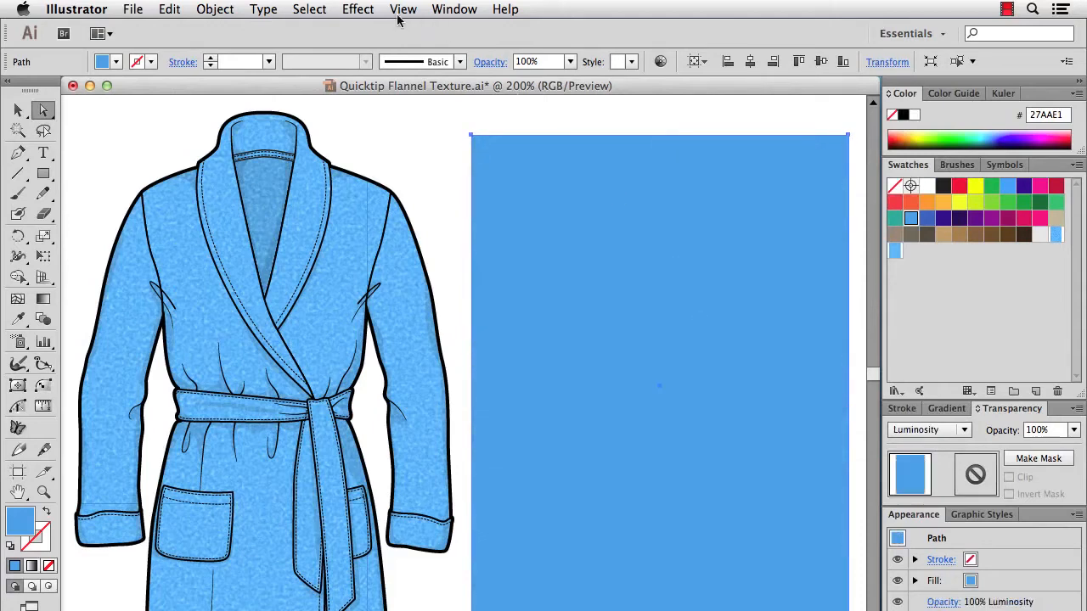
Apply the AI_Turbulence_5 SVG filter to the top rectangle and set its opacity to 30%.
click(369, 8)
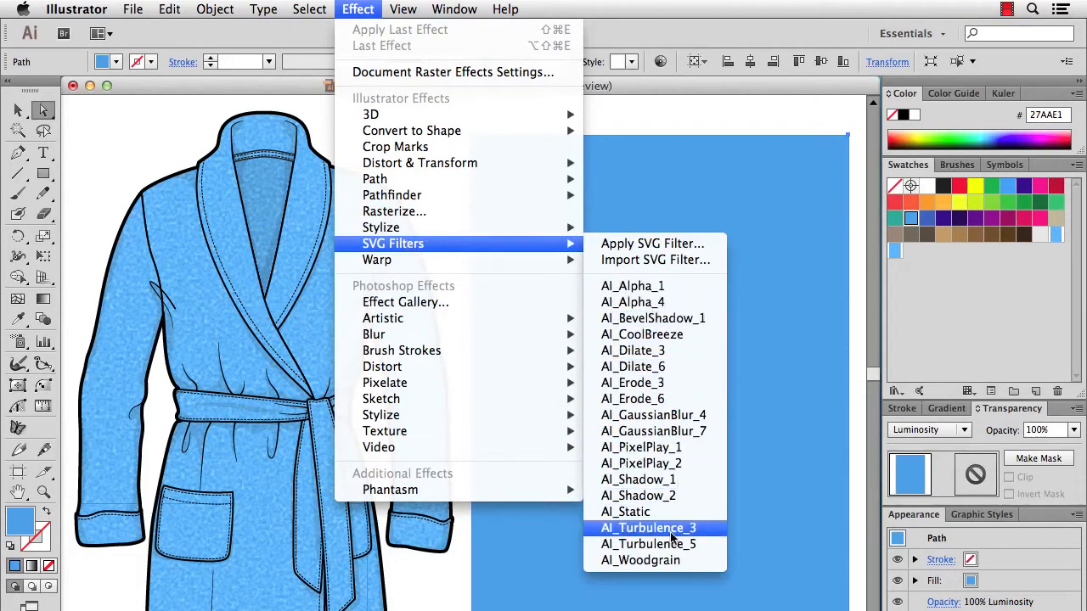
click(667, 546)
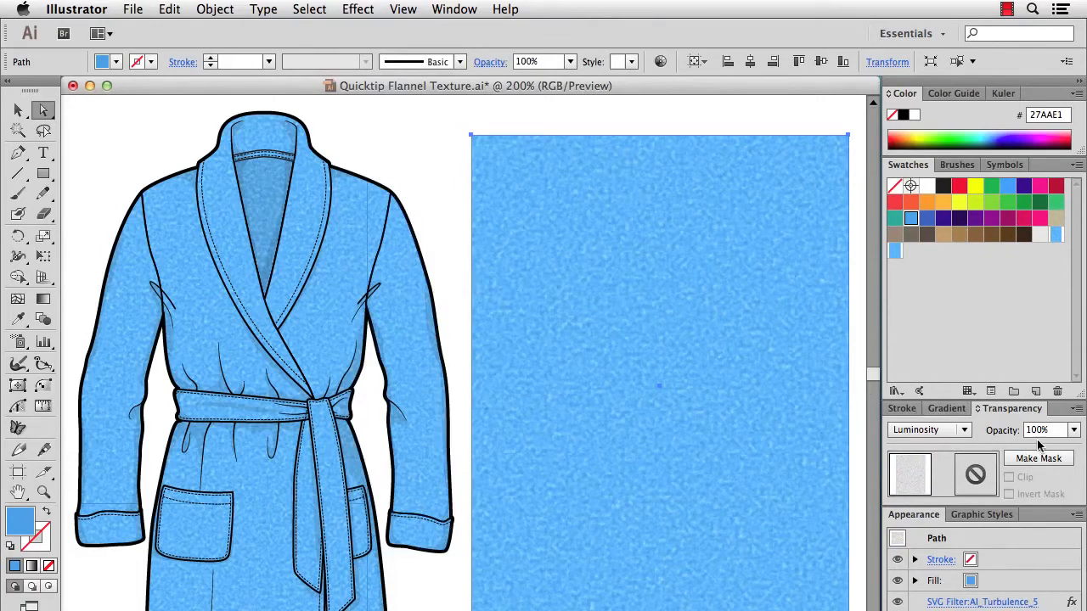
click(1073, 430)
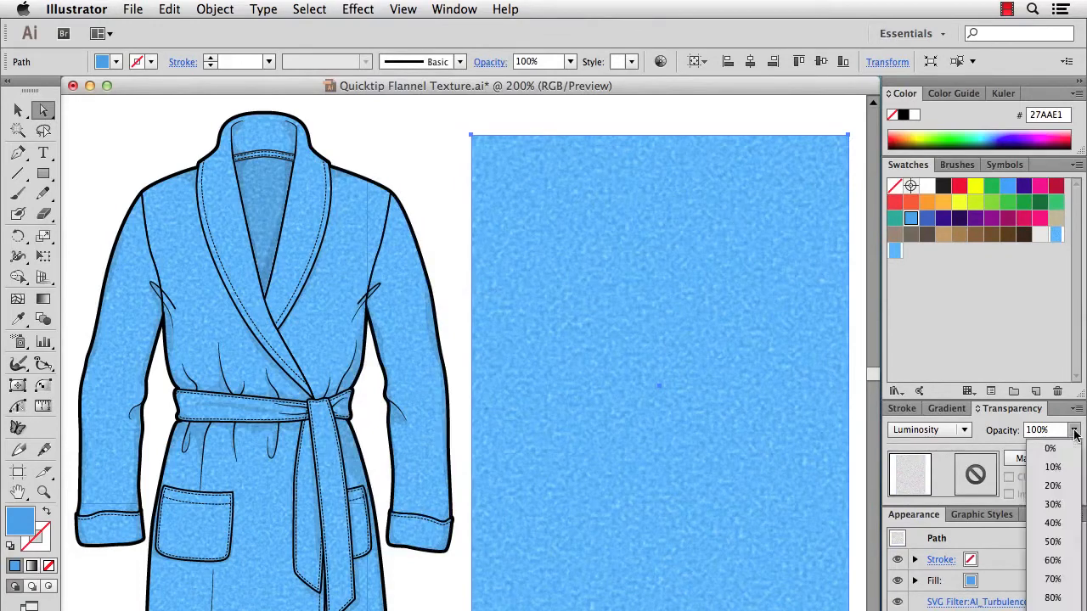
click(1044, 563)
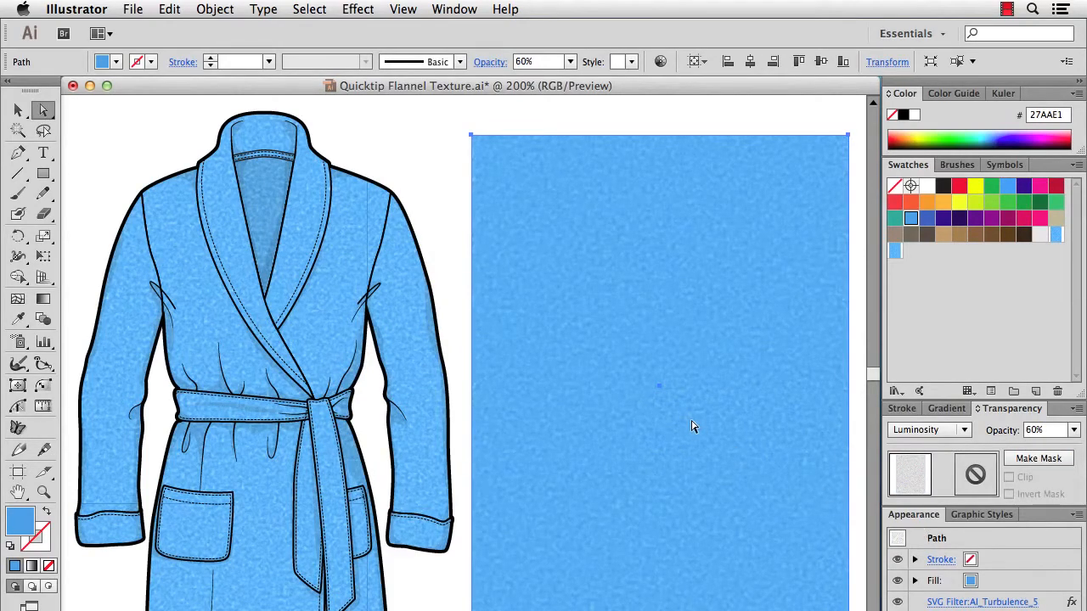
click(1074, 430)
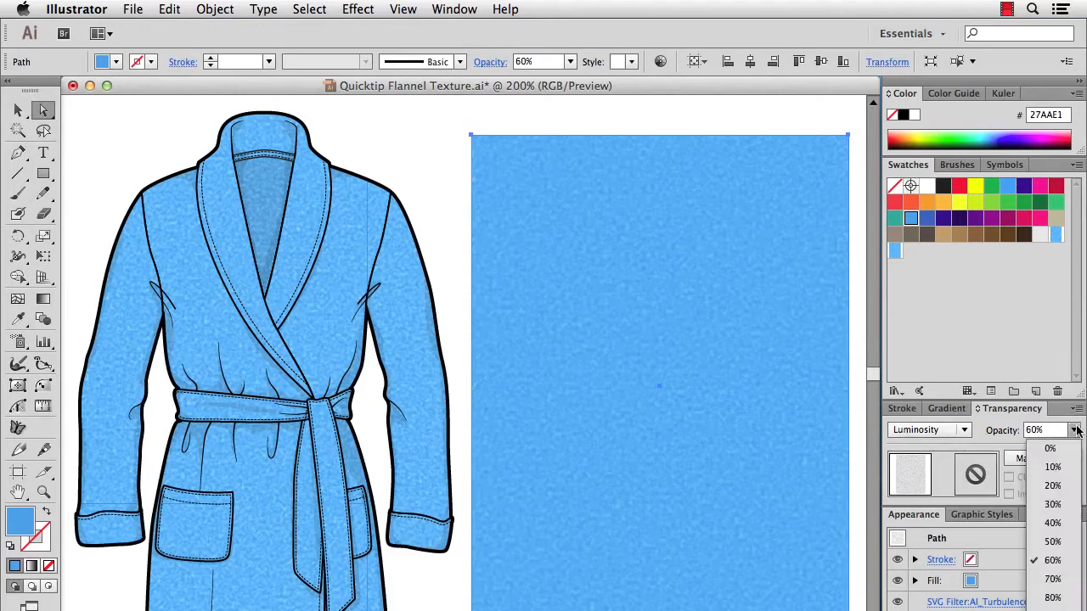
click(1055, 502)
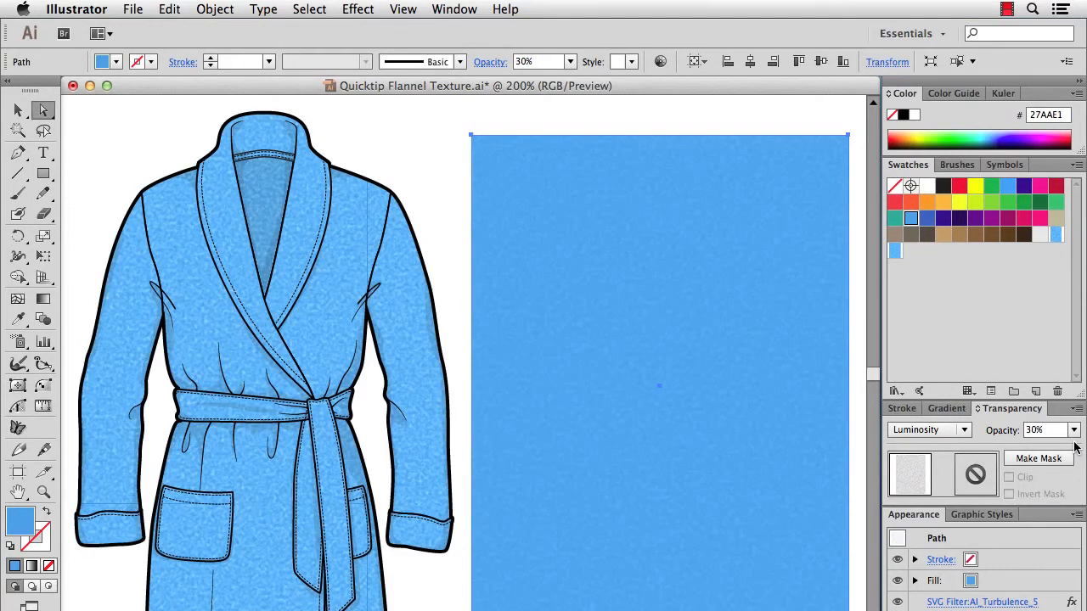
Set the top rectangle's opacity back to 100% and remove its AI_Turbulence_5 SVG filter.
click(1074, 430)
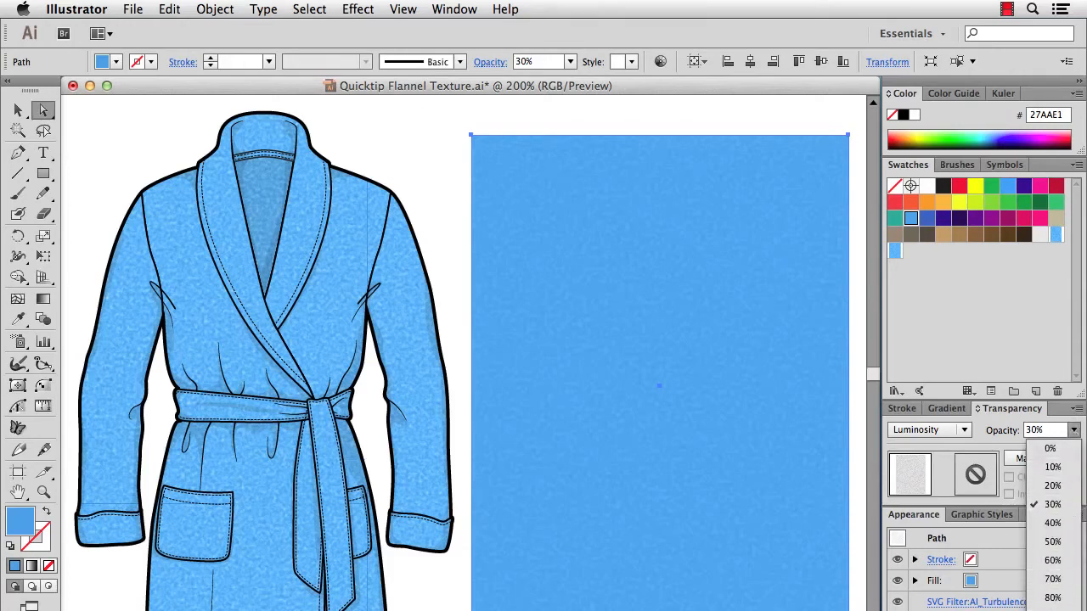
click(1053, 603)
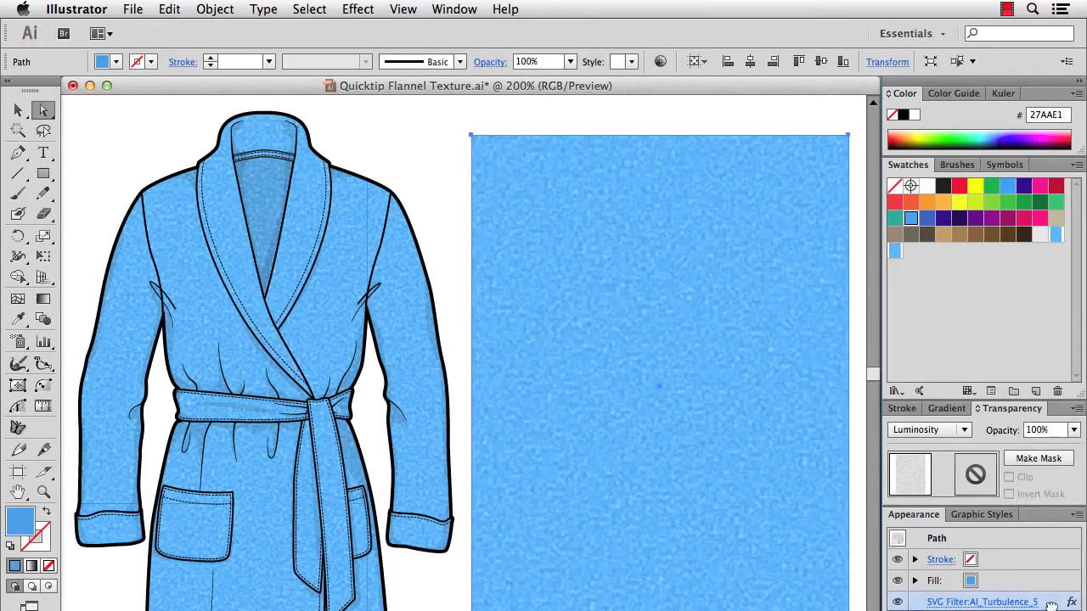
click(1051, 603)
click(1057, 610)
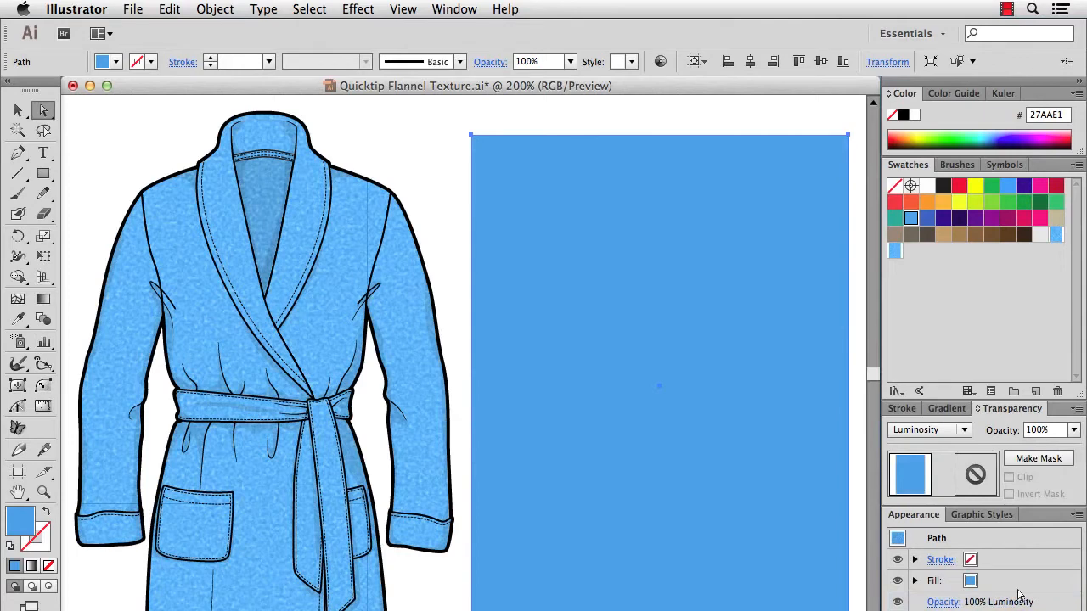
Apply the AI_Woodgrain SVG filter to the top rectangle and set its opacity to 60%.
click(348, 9)
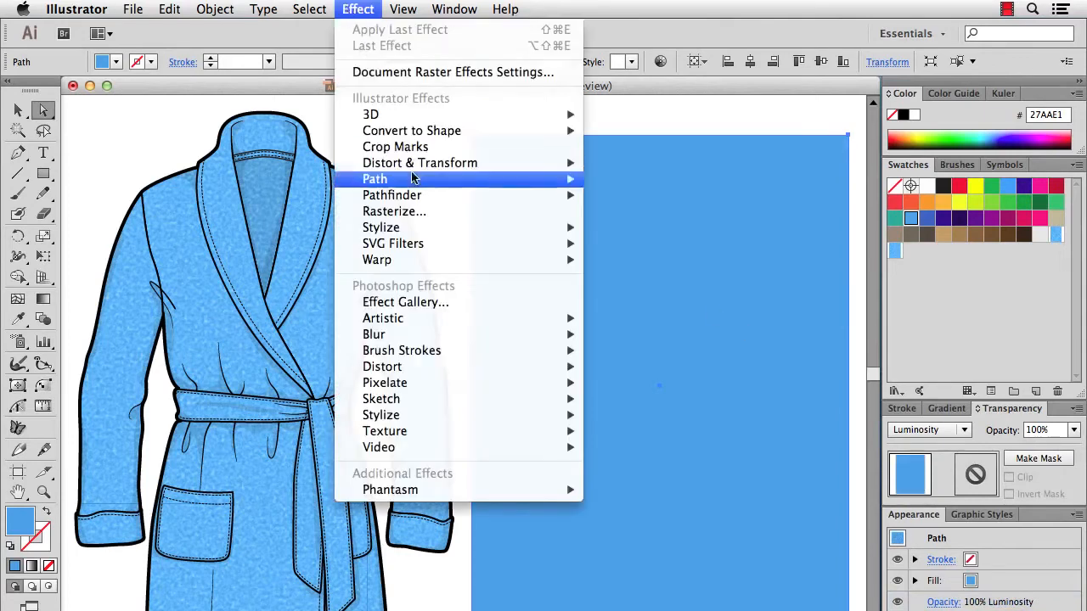
mouse_move(422, 245)
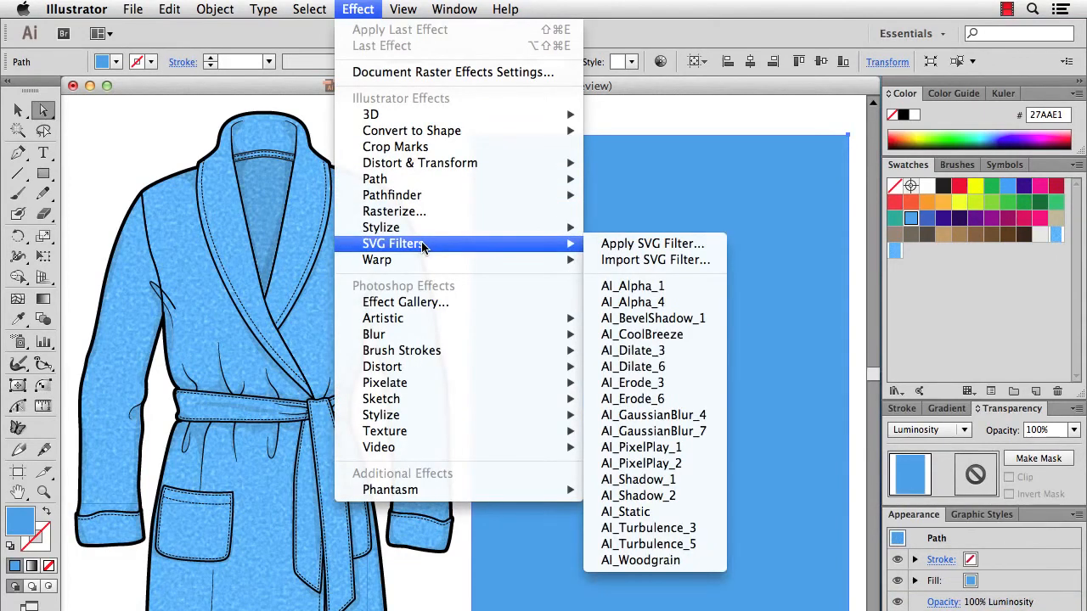
click(666, 565)
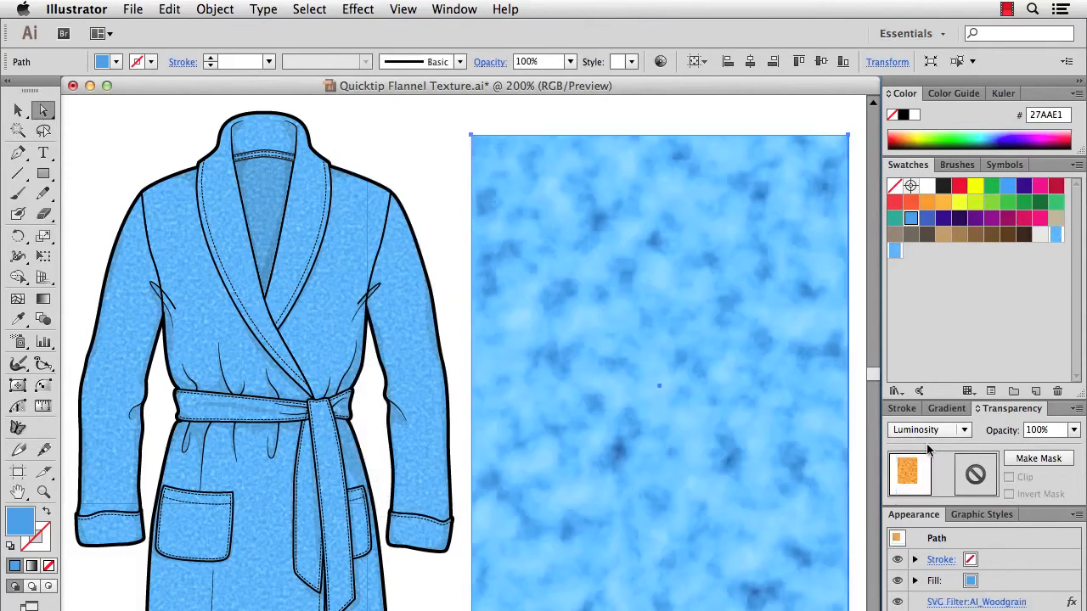
click(1074, 431)
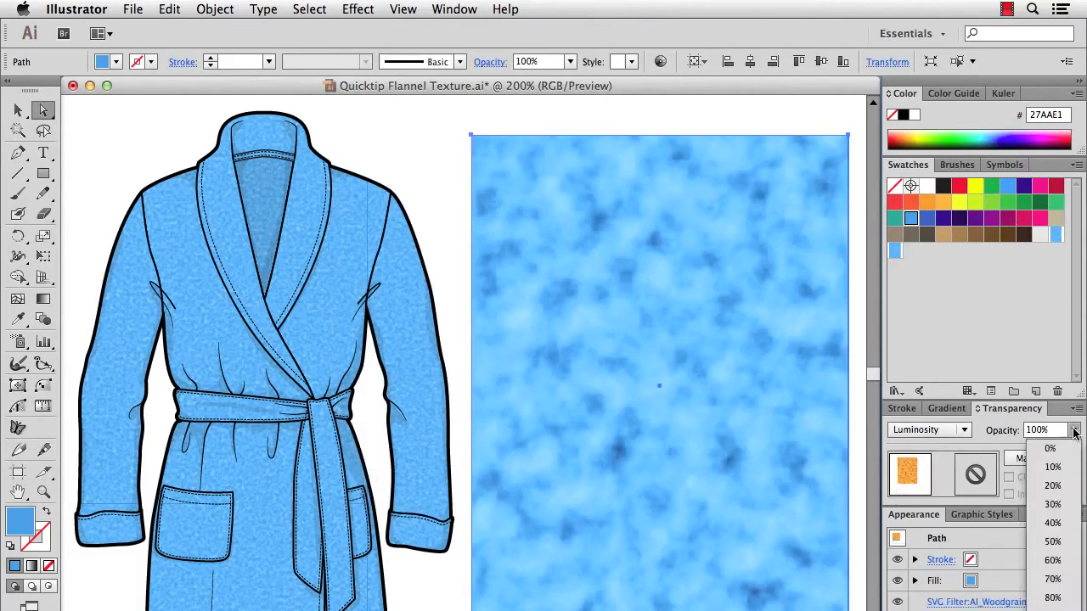
click(1066, 560)
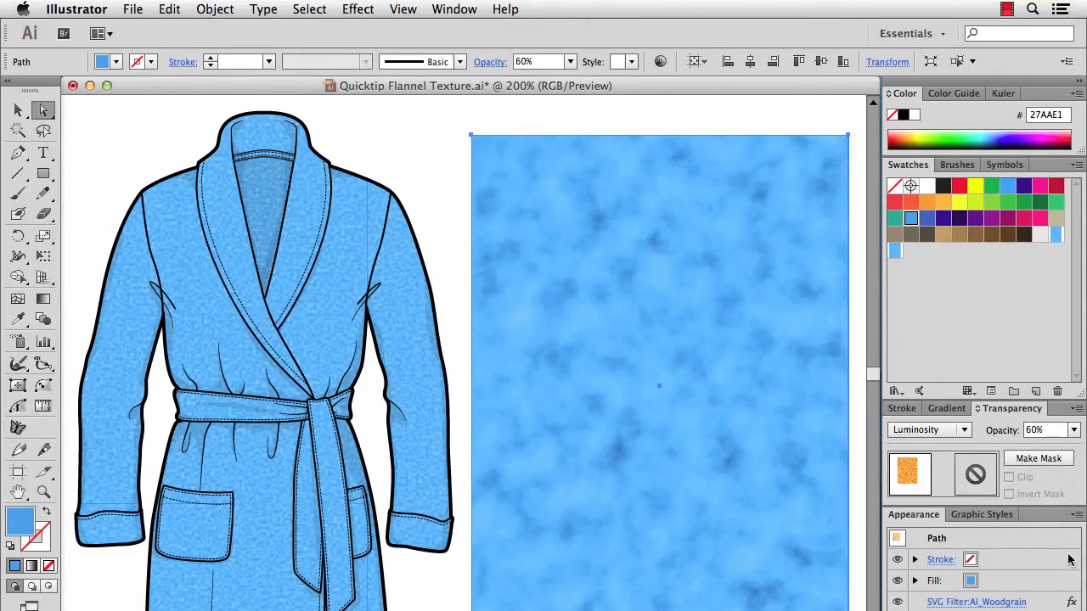
Select the textured rectangles beside the bathrobe and delete them.
key(v)
drag(450, 119, 534, 184)
key(Delete)
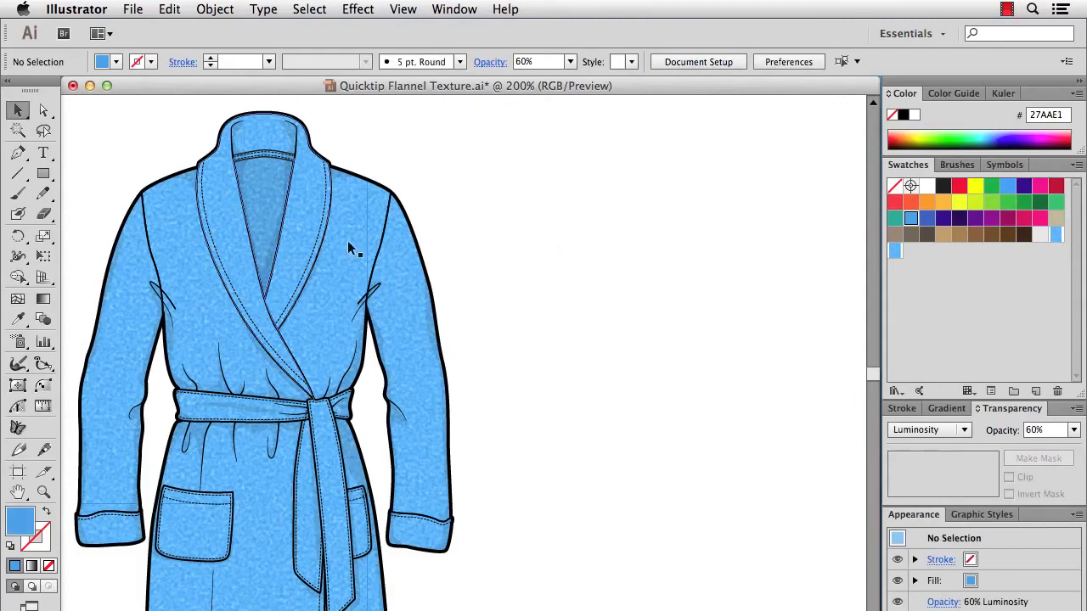
Duplicate the bathrobe group and place the copy to the right of the original.
click(285, 251)
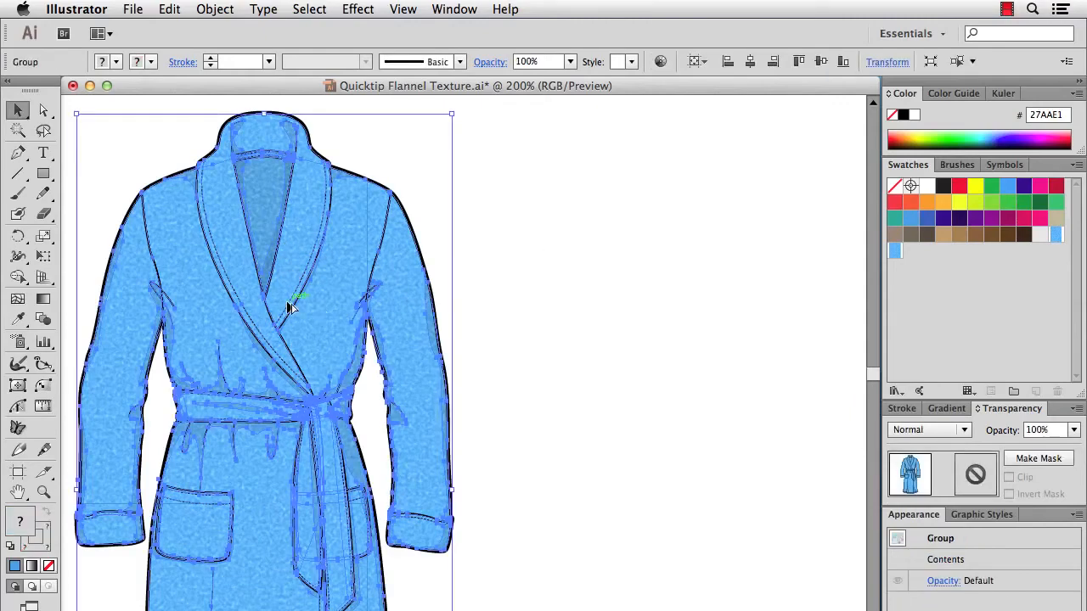
drag(289, 308, 567, 307)
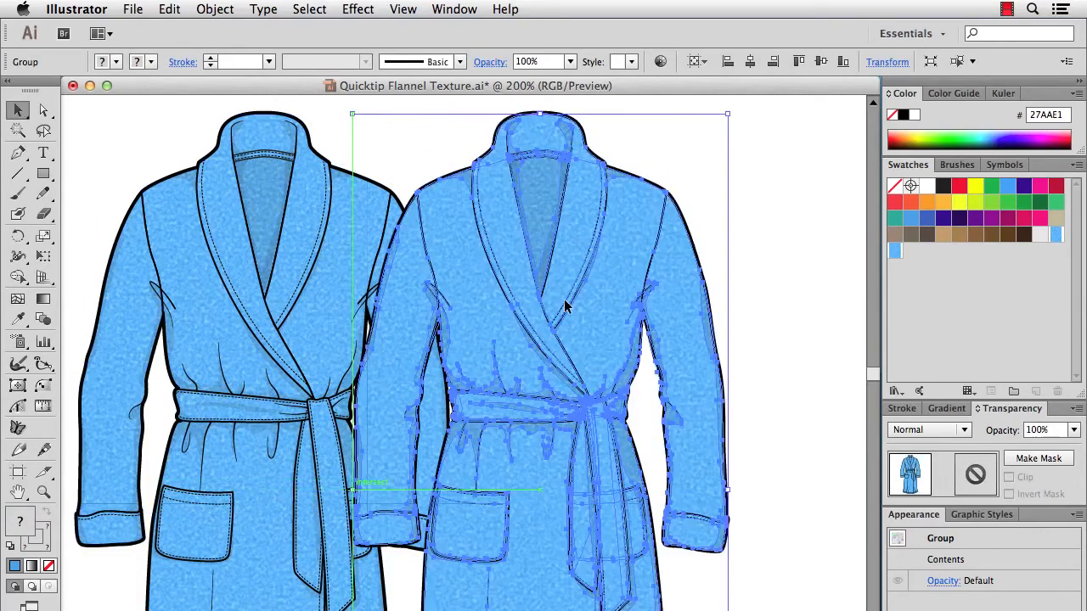
Recolor the duplicated bathrobe with Recolor Artwork, changing its blue to orange with hue 34, then deselect.
click(661, 62)
drag(681, 121, 875, 79)
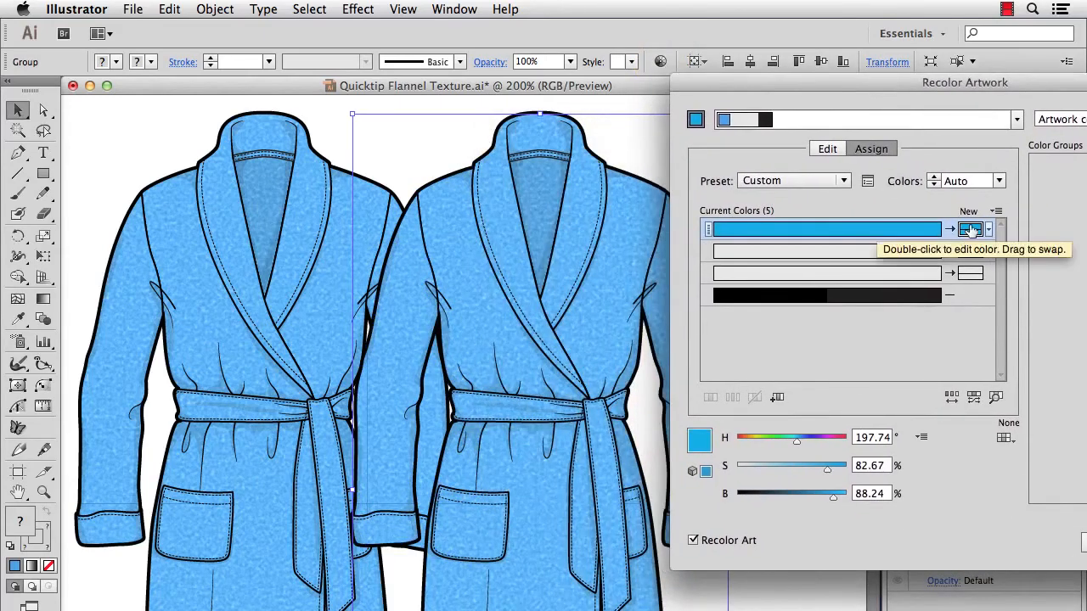
drag(796, 440, 746, 434)
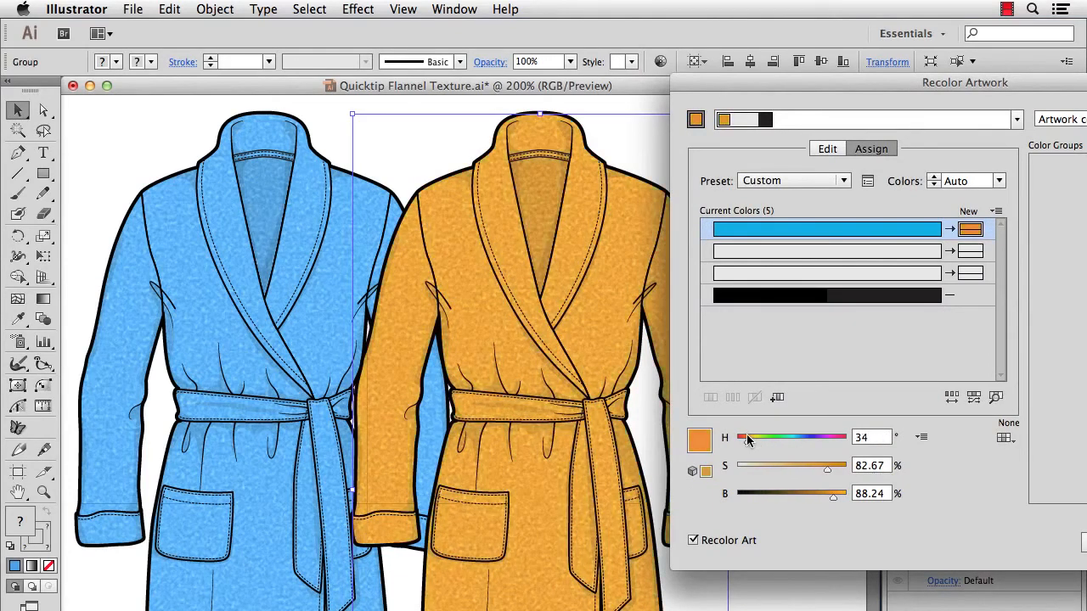
drag(867, 79, 716, 114)
click(1057, 530)
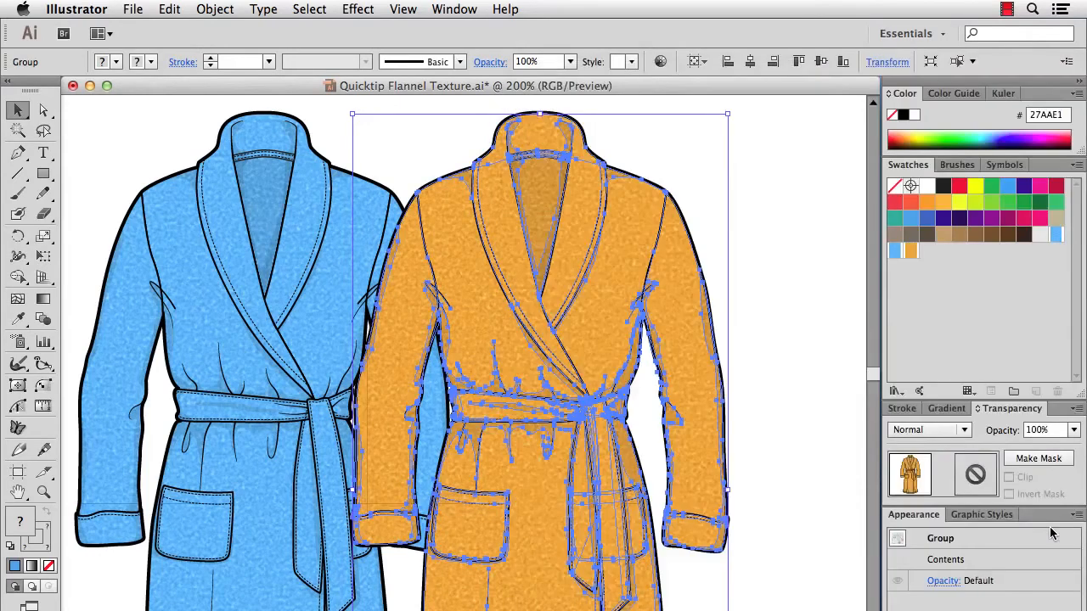
click(862, 309)
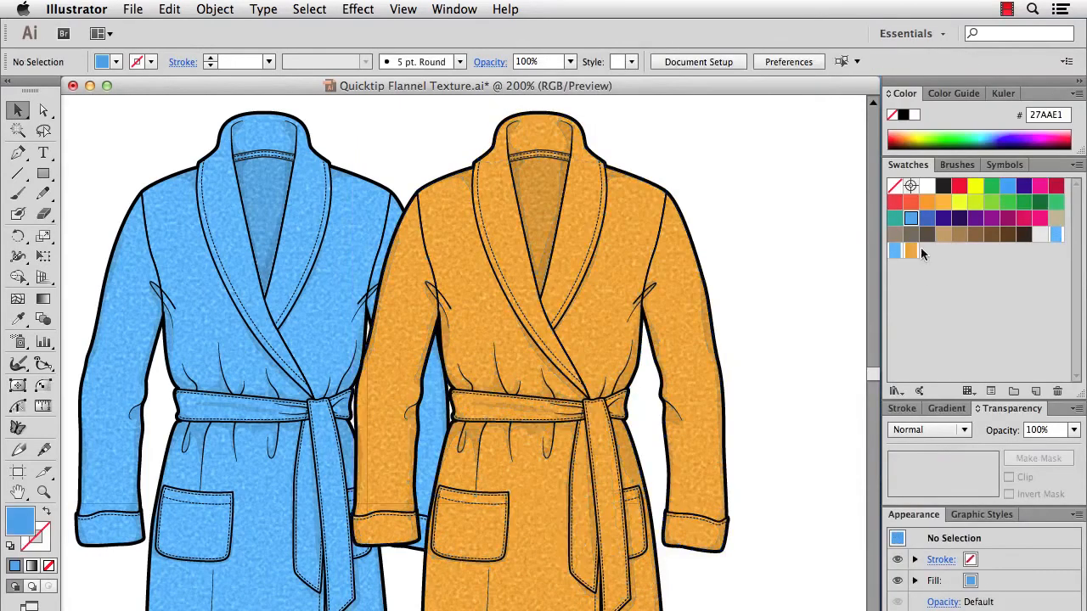